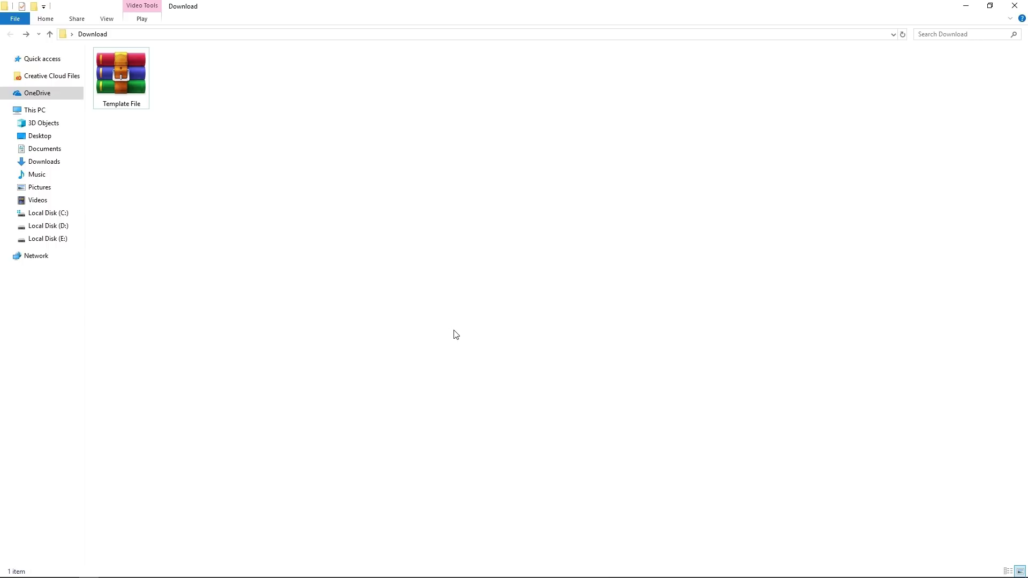
Extract the Template File archive into the current folder and open the extracted Template File folder
{"action": "right_click", "coordinate": [124, 91]}
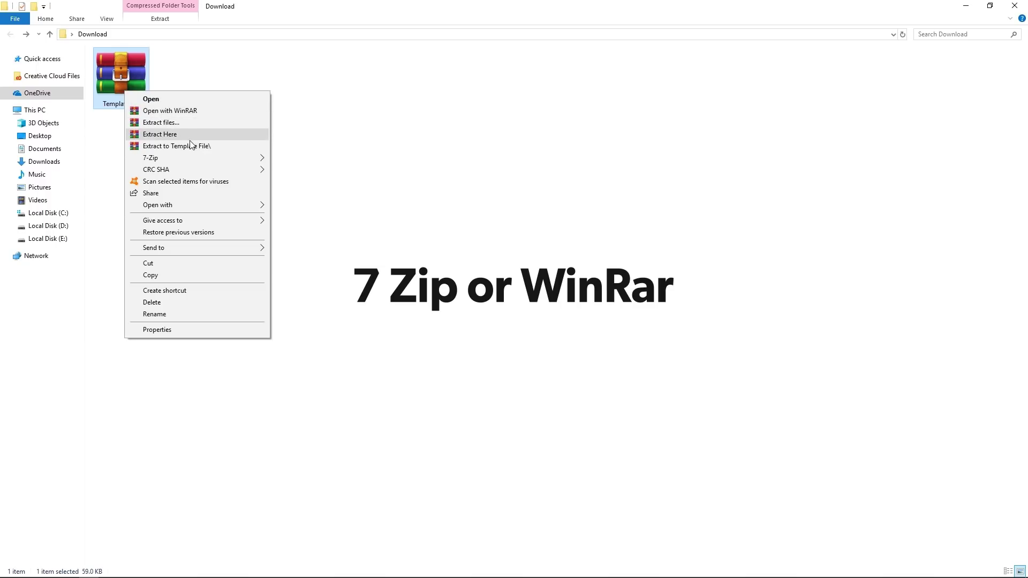
{"action": "left_click", "coordinate": [188, 134]}
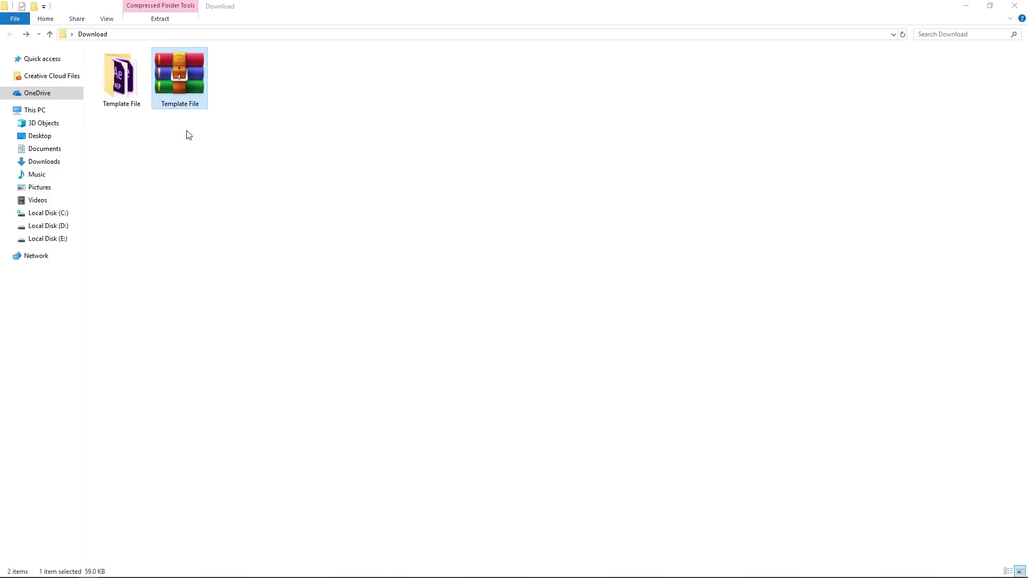
{"action": "double_click", "coordinate": [122, 80]}
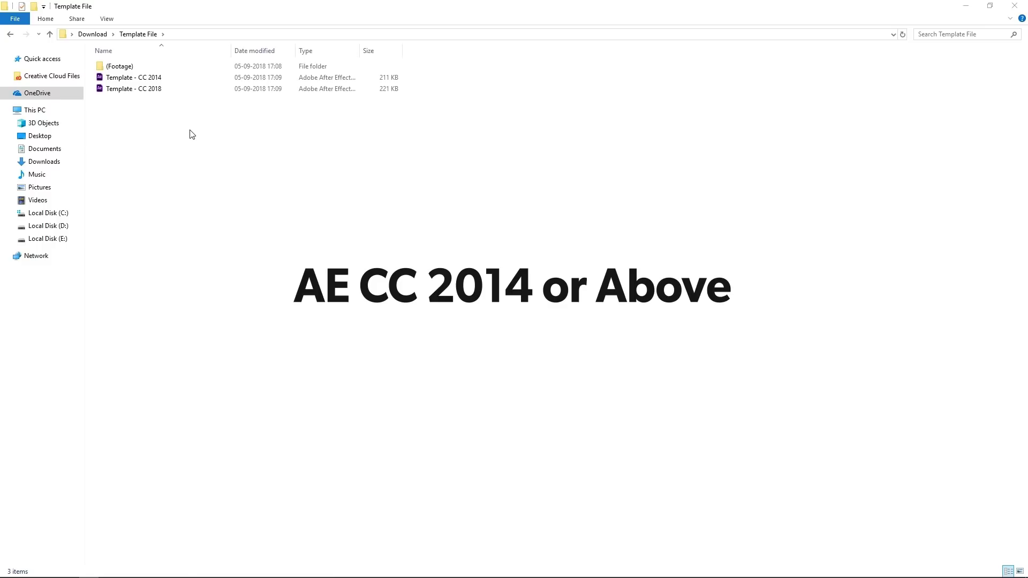
Open Template - CC 2018.aep and scrub Final Animation to the DESIGN frame near 0:00:03
{"action": "double_click", "coordinate": [131, 90]}
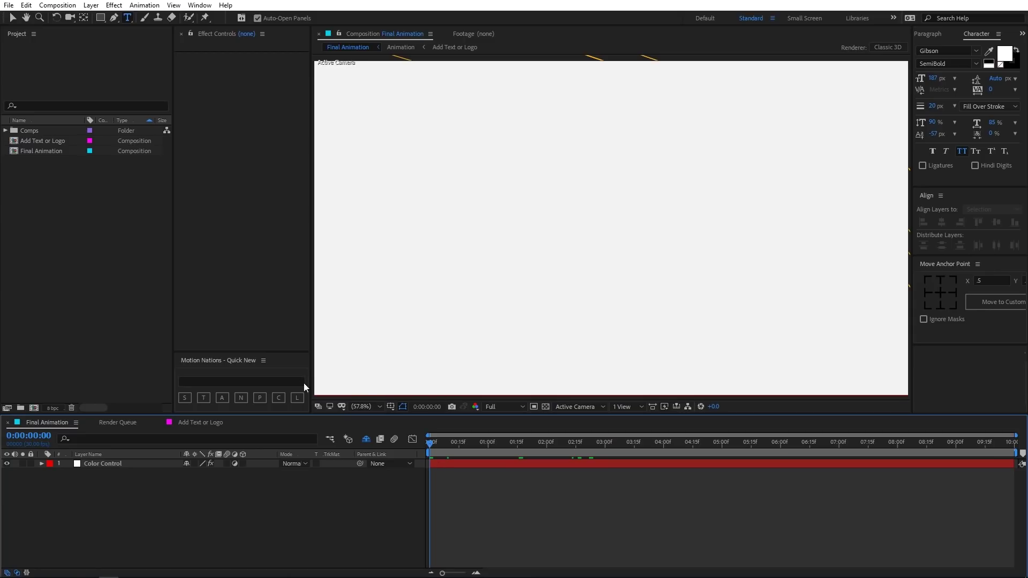
{"action": "key", "text": "v"}
{"action": "left_click_drag", "start_coordinate": [449, 444], "coordinate": [598, 442]}
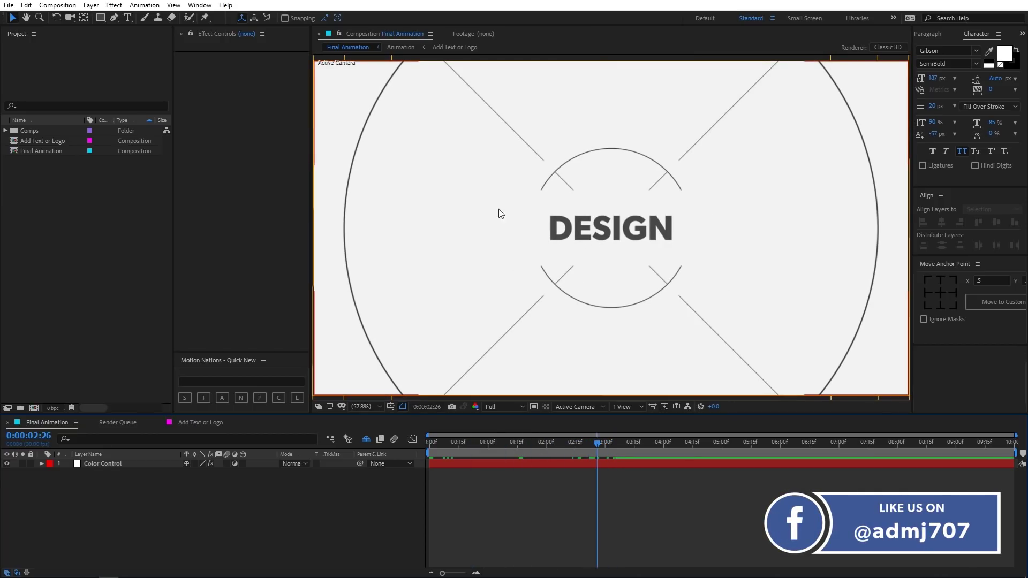
Change the DESIGN placeholder text in Add Text or Logo to ANIMATION
{"action": "double_click", "coordinate": [46, 141]}
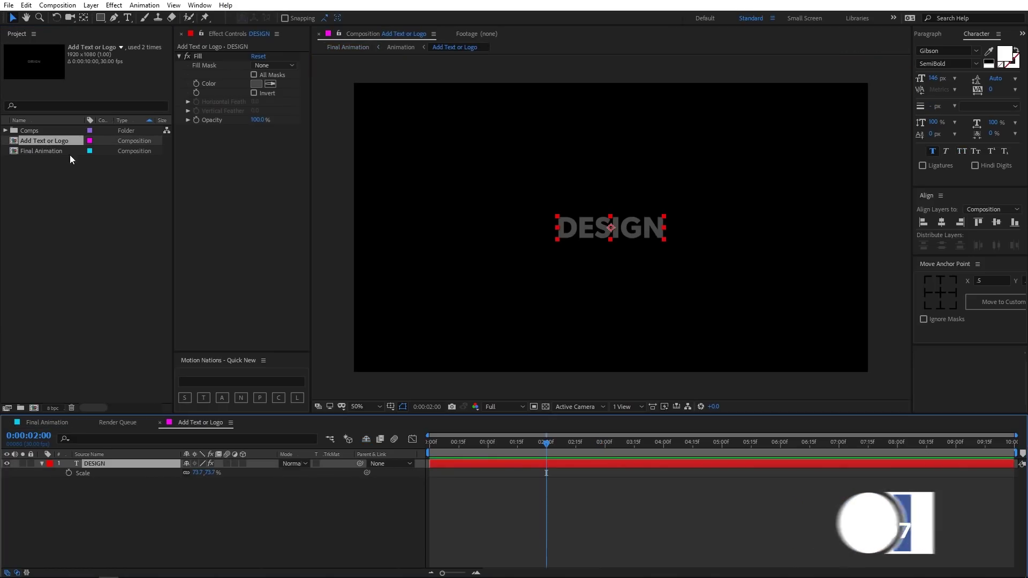
{"action": "double_click", "coordinate": [468, 464]}
{"action": "type", "text": "ANIMATIONS"}
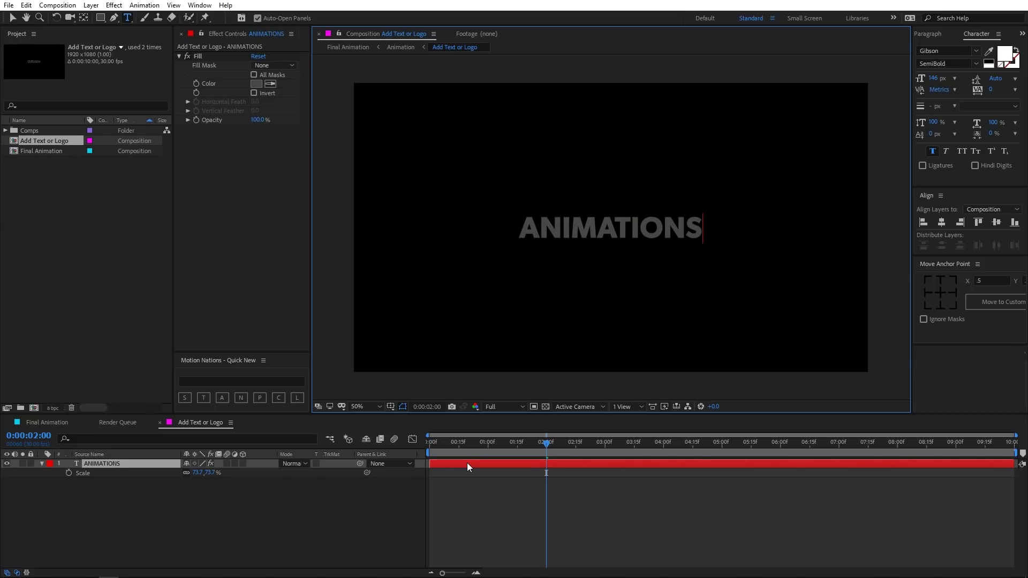
{"action": "key", "text": "BackSpace"}
{"action": "left_click", "coordinate": [41, 424]}
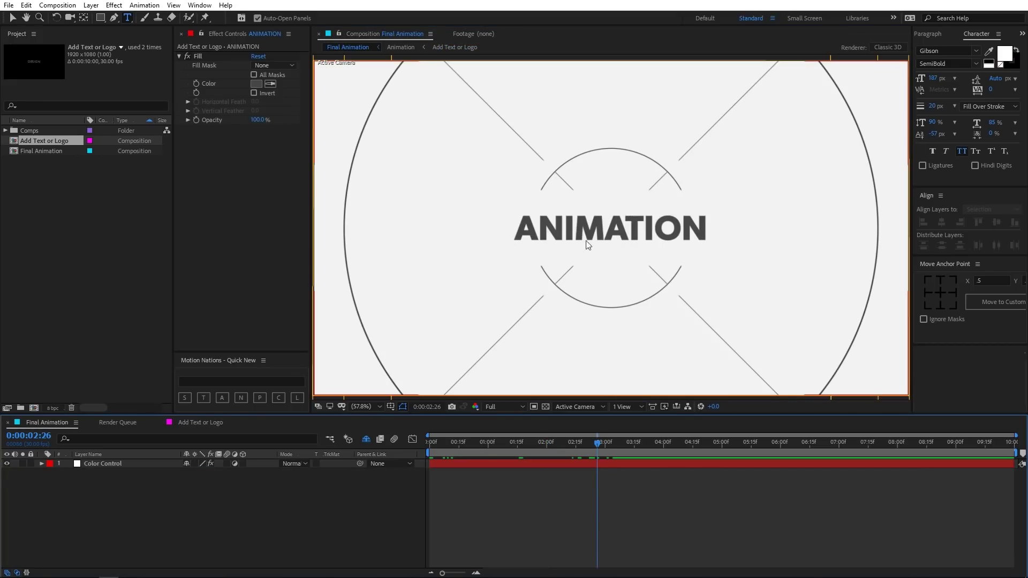
{"action": "key", "text": "v"}
{"action": "left_click", "coordinate": [214, 423]}
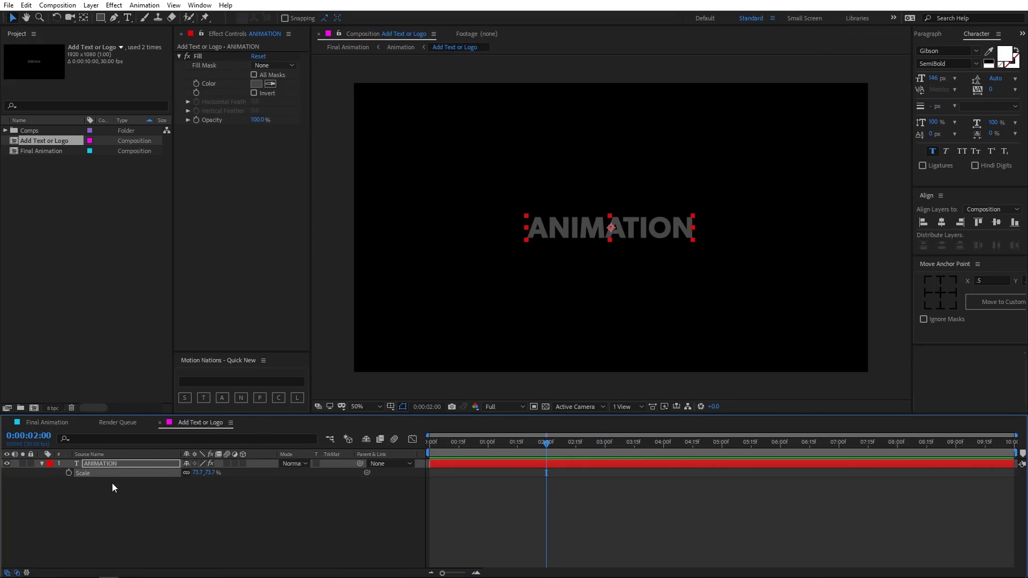
Scale the ANIMATION text to 82.7% and check it in Final Animation
{"action": "left_click_drag", "start_coordinate": [199, 473], "coordinate": [105, 425]}
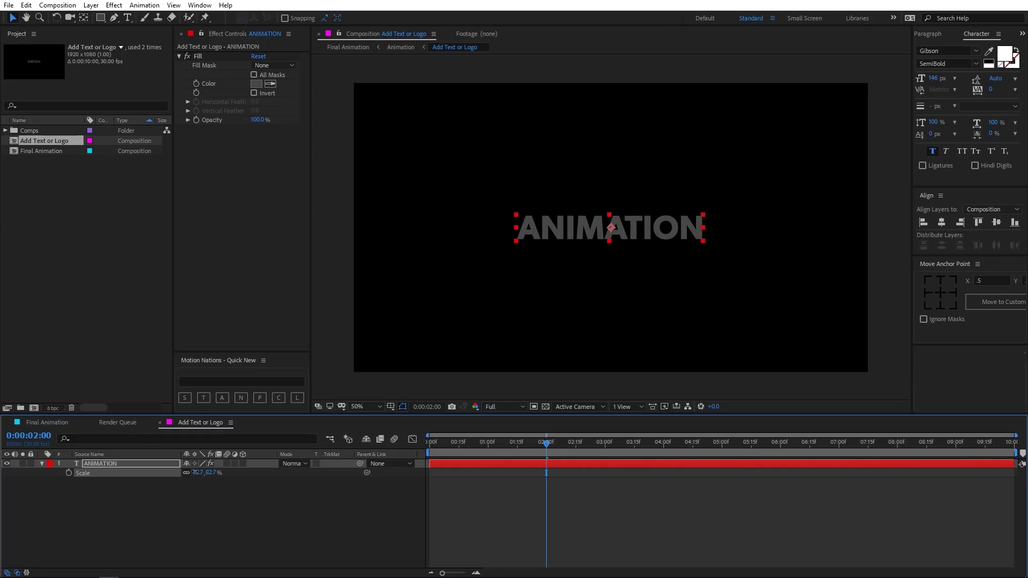
{"action": "left_click", "coordinate": [49, 424]}
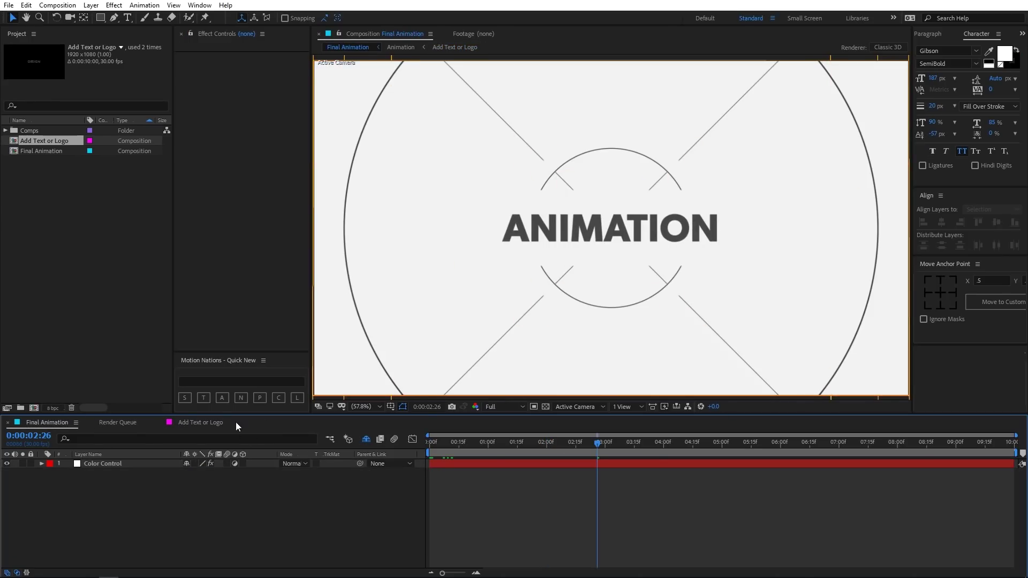
{"action": "left_click", "coordinate": [199, 424]}
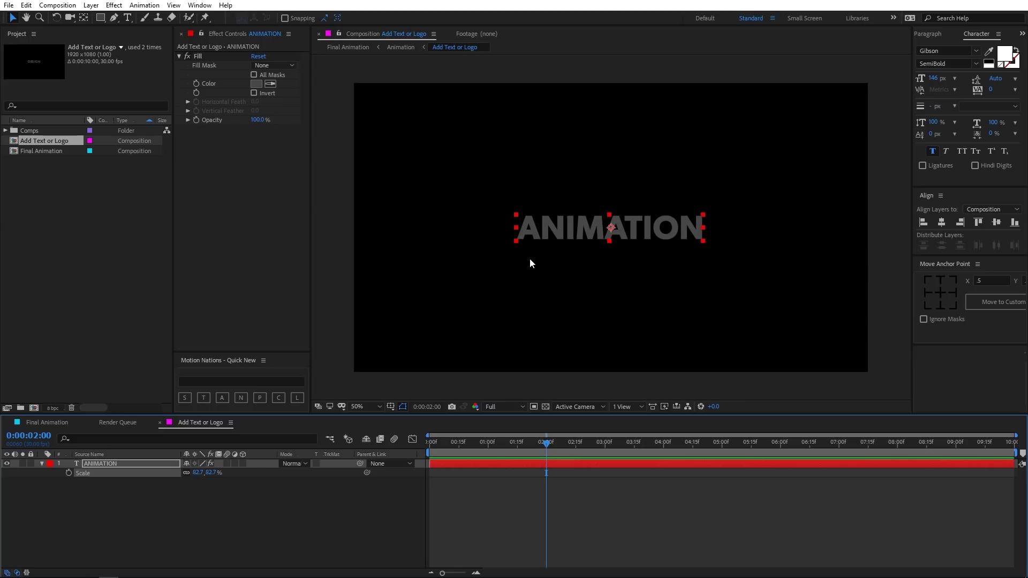
{"action": "left_click", "coordinate": [102, 248]}
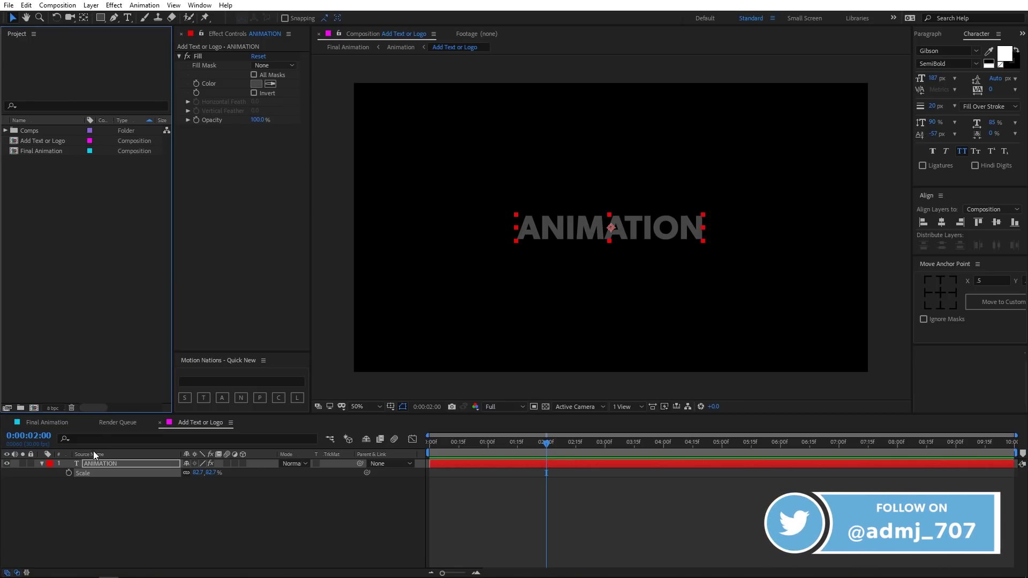
{"action": "left_click", "coordinate": [50, 423]}
Import Logo.png from File Explorer into the After Effects Project panel
{"action": "key", "text": "alt+Tab"}
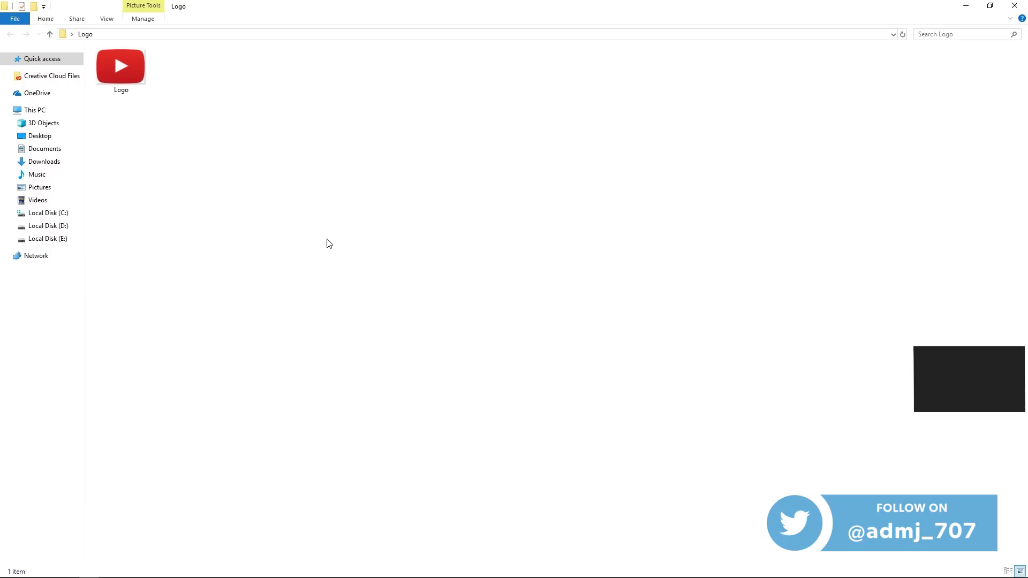
{"action": "left_click", "coordinate": [125, 92]}
{"action": "key", "text": "alt+Tab"}
{"action": "left_click_drag", "start_coordinate": [125, 92], "coordinate": [49, 274]}
Place Logo.png in the Add Text or Logo comp at 18% scale, left of the text
{"action": "left_click", "coordinate": [200, 422]}
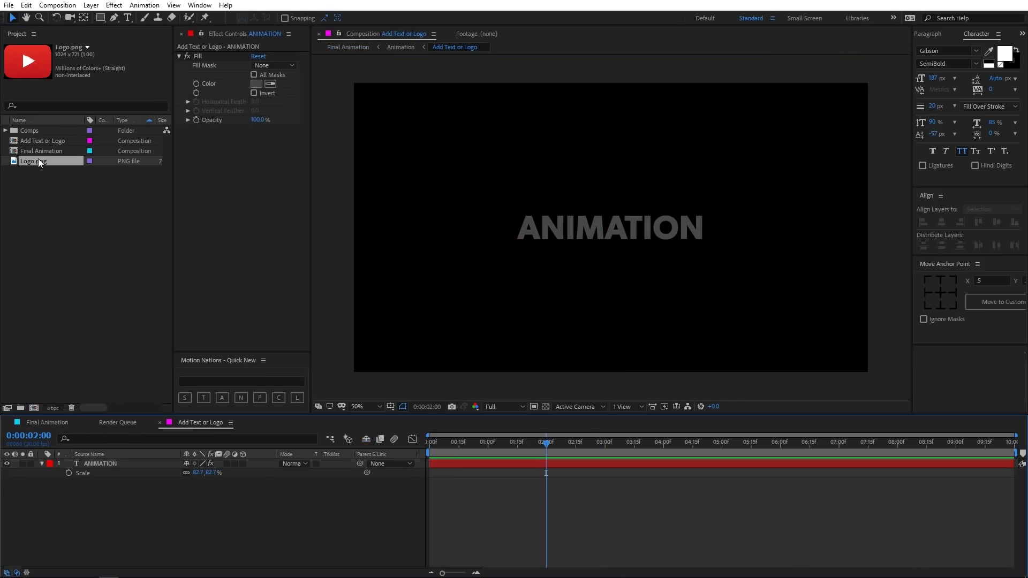
{"action": "left_click_drag", "start_coordinate": [37, 159], "coordinate": [125, 490]}
{"action": "left_click", "coordinate": [119, 473]}
{"action": "left_click", "coordinate": [124, 465]}
{"action": "key", "text": "s"}
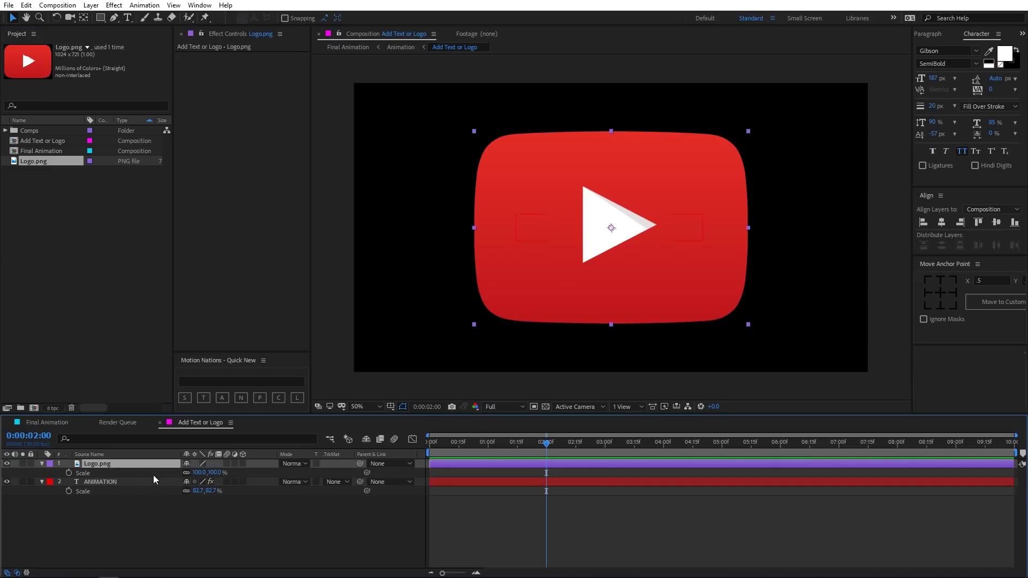
{"action": "left_click_drag", "start_coordinate": [198, 474], "coordinate": [144, 464]}
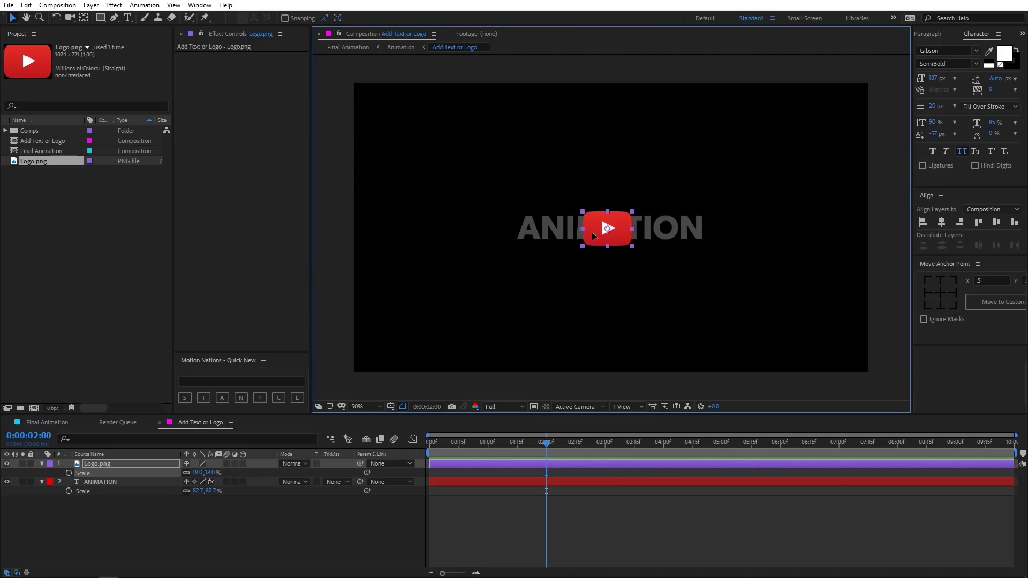
{"action": "left_click_drag", "start_coordinate": [592, 233], "coordinate": [704, 233]}
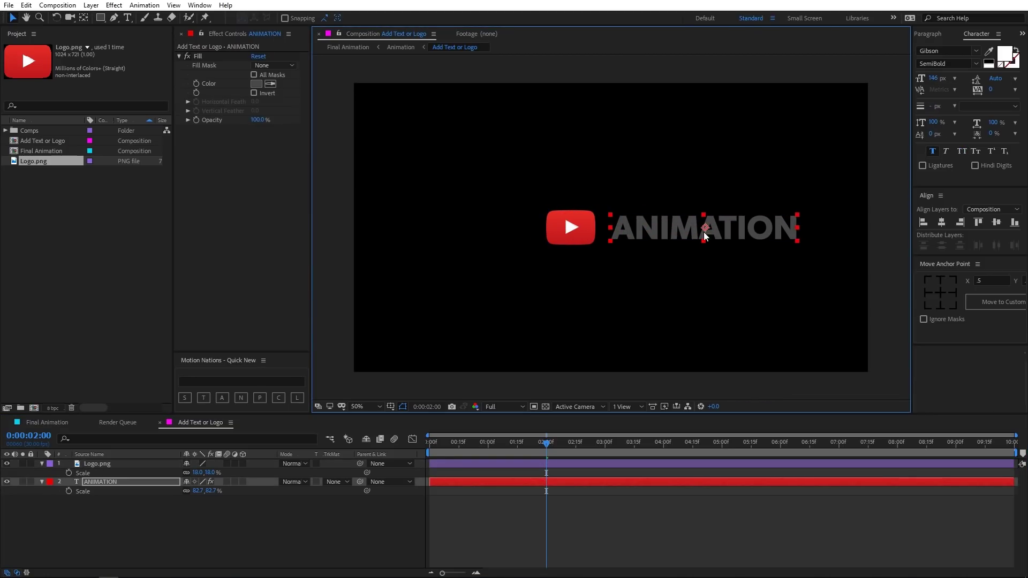
{"action": "left_click", "coordinate": [586, 221]}
{"action": "key", "text": "ctrl+z"}
Replace the ANIMATION text with ADMJ707 beside the logo
{"action": "double_click", "coordinate": [628, 228]}
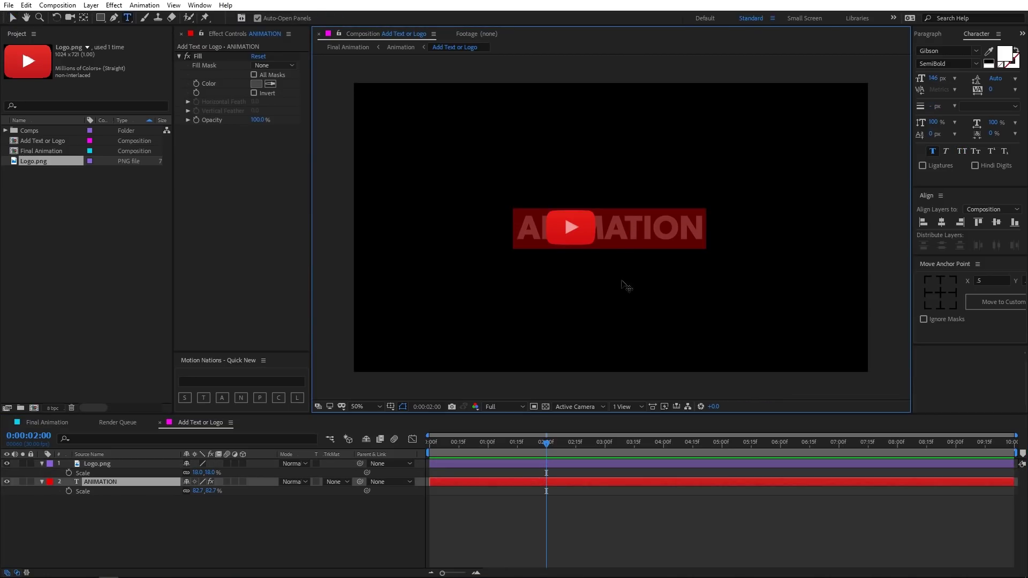
{"action": "type", "text": "ADM"}
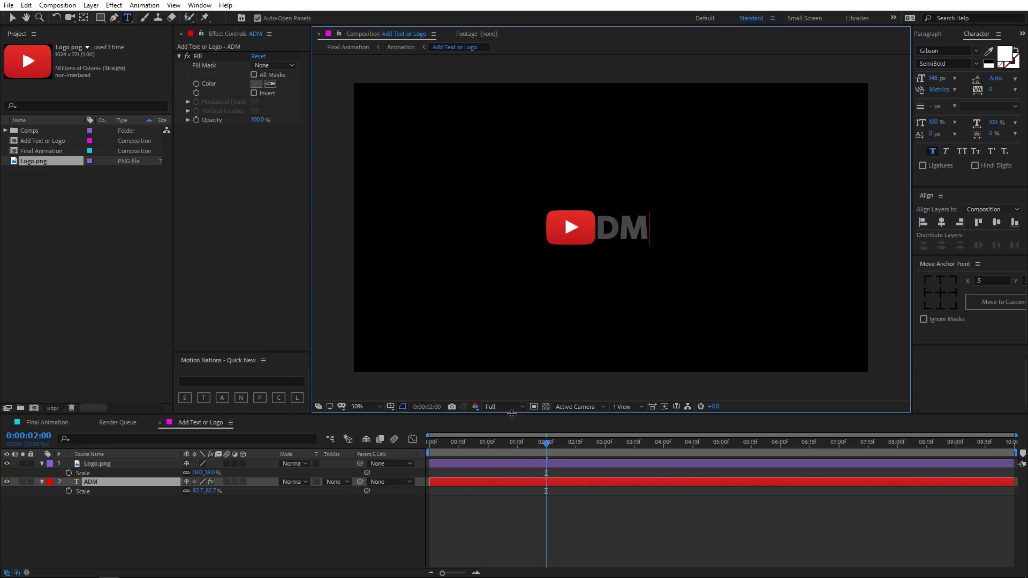
{"action": "type", "text": "J707"}
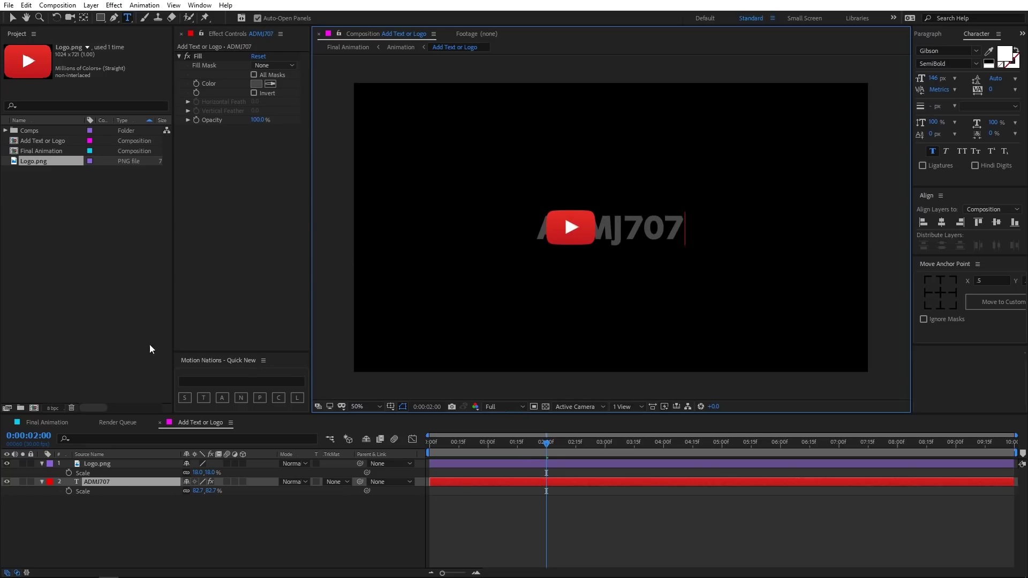
{"action": "left_click", "coordinate": [10, 19]}
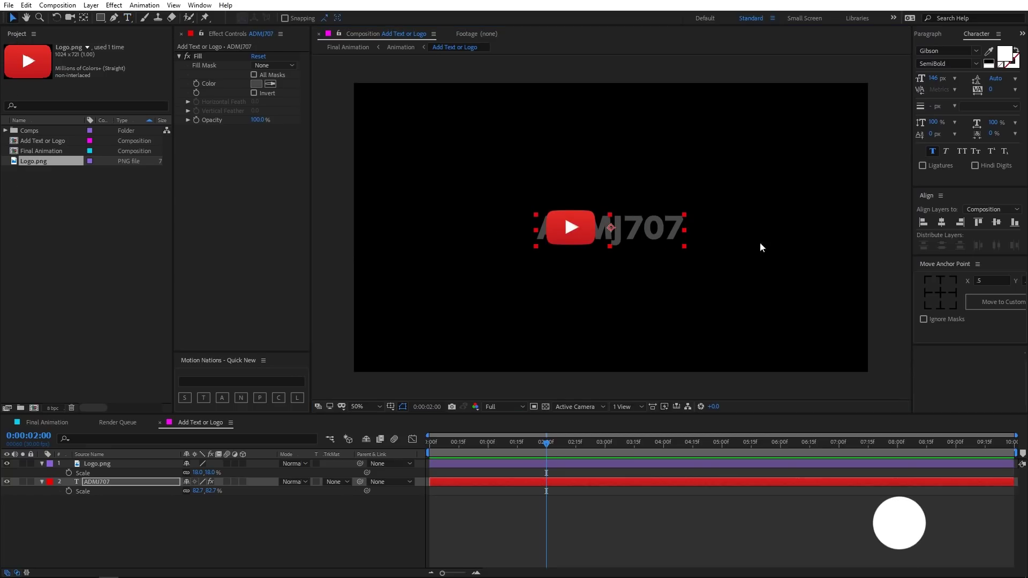
{"action": "left_click", "coordinate": [580, 463]}
{"action": "left_click", "coordinate": [658, 239]}
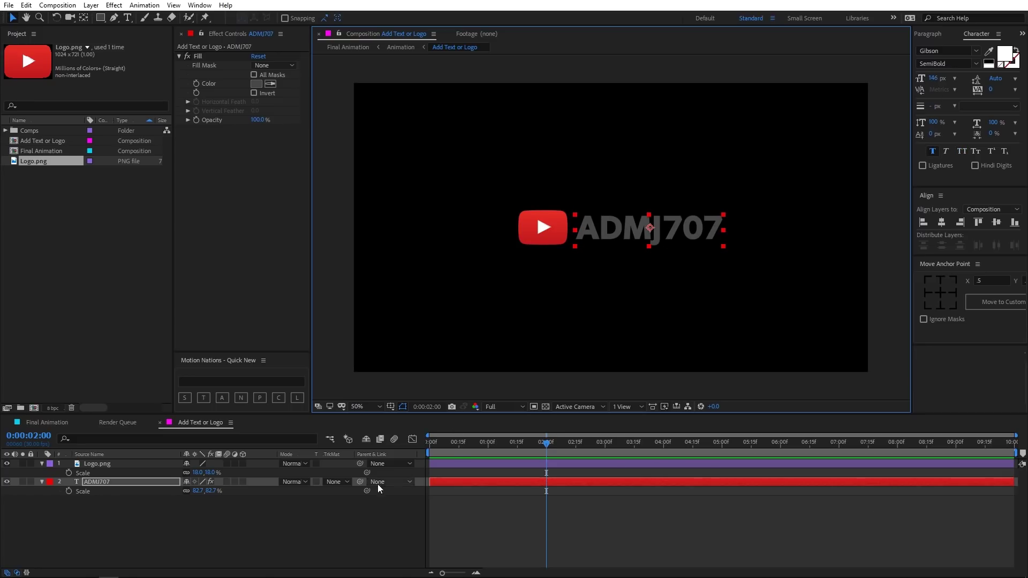
Scrub Final Animation to preview the logo reveal, then select the Color Control layer
{"action": "left_click", "coordinate": [375, 504]}
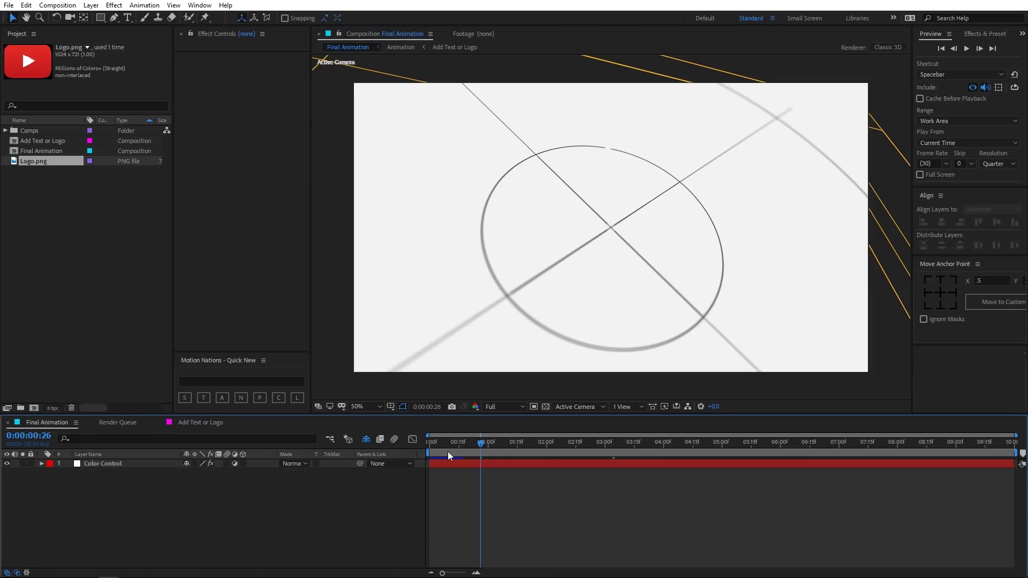
{"action": "left_click_drag", "start_coordinate": [447, 452], "coordinate": [688, 454]}
{"action": "left_click_drag", "start_coordinate": [759, 453], "coordinate": [741, 465]}
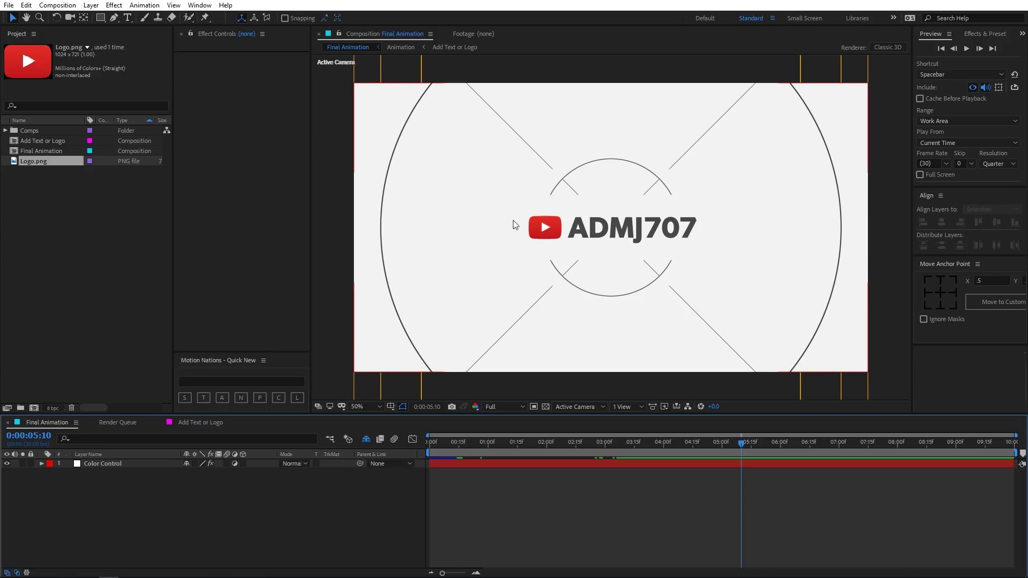
{"action": "left_click", "coordinate": [93, 464]}
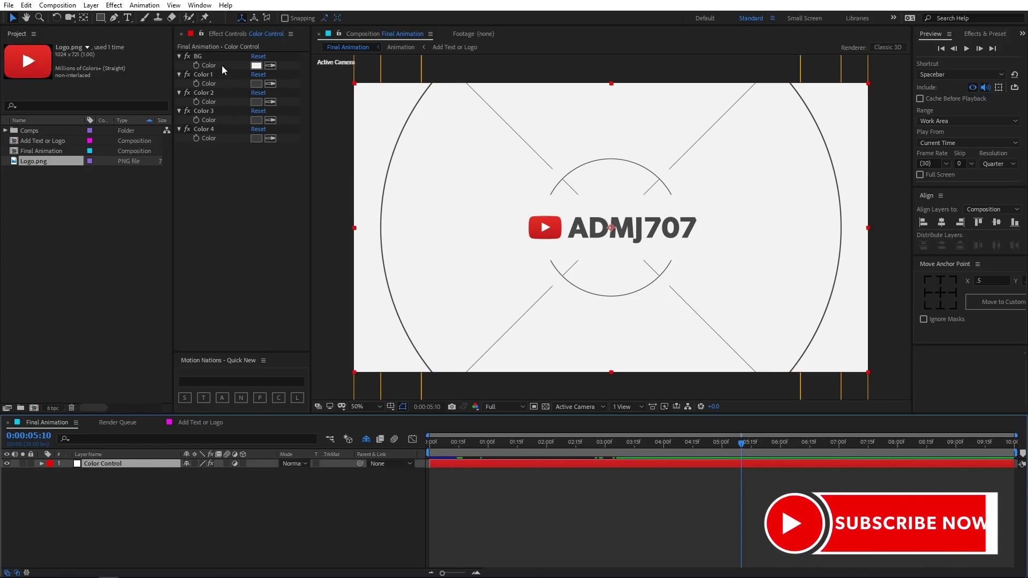
Set Color 1 to blue for the outer arcs, leaving the background colour unchanged
{"action": "left_click", "coordinate": [256, 65]}
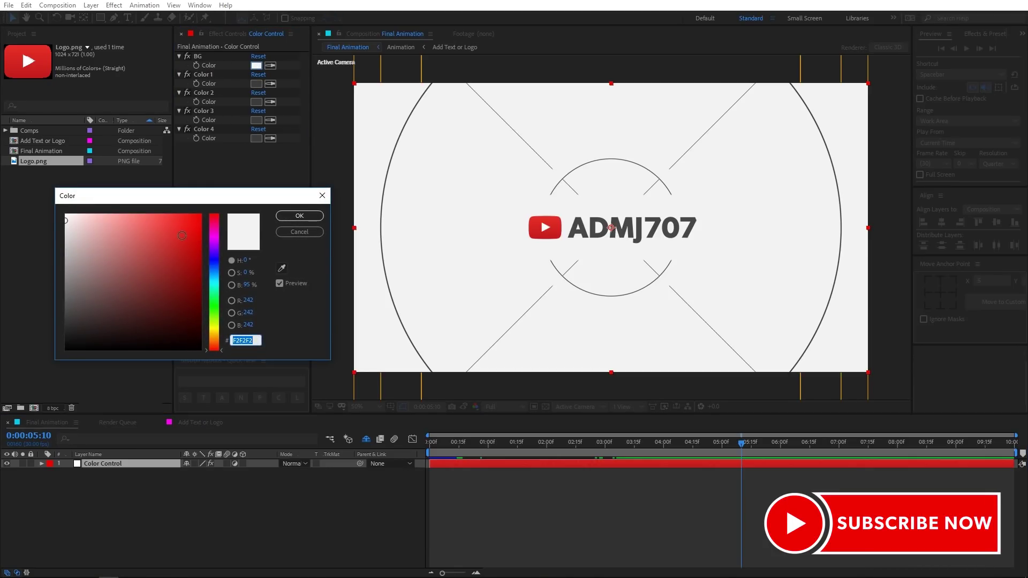
{"action": "left_click_drag", "start_coordinate": [182, 236], "coordinate": [202, 213]}
{"action": "left_click", "coordinate": [288, 232]}
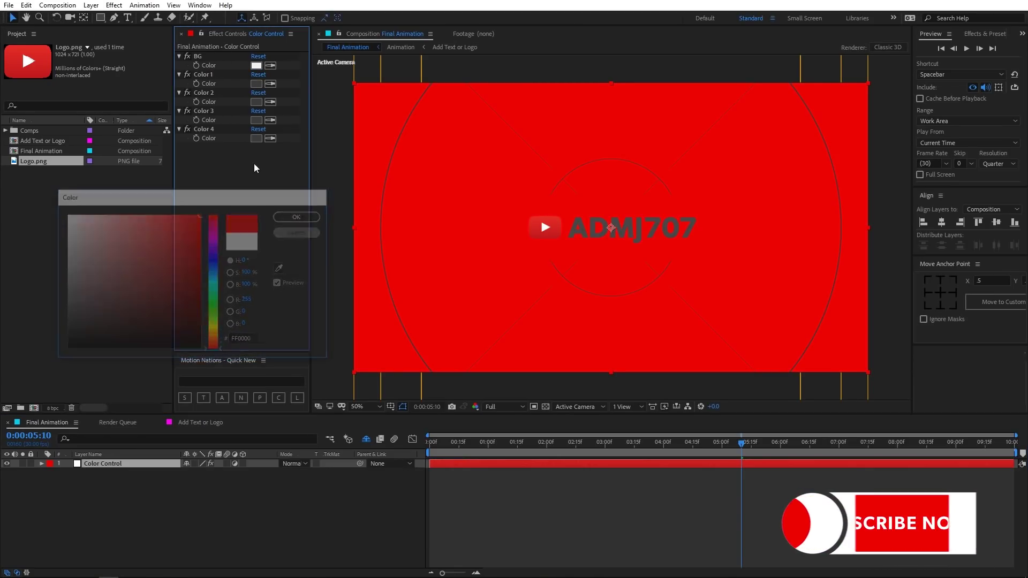
{"action": "left_click", "coordinate": [259, 85]}
{"action": "left_click", "coordinate": [201, 215]}
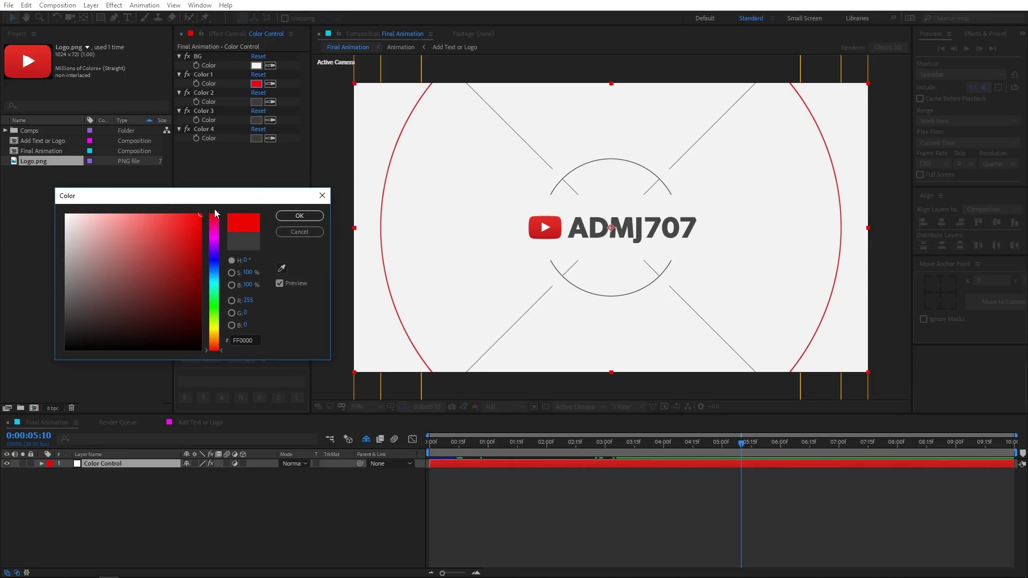
{"action": "left_click_drag", "start_coordinate": [215, 215], "coordinate": [212, 275]}
{"action": "left_click", "coordinate": [299, 215]}
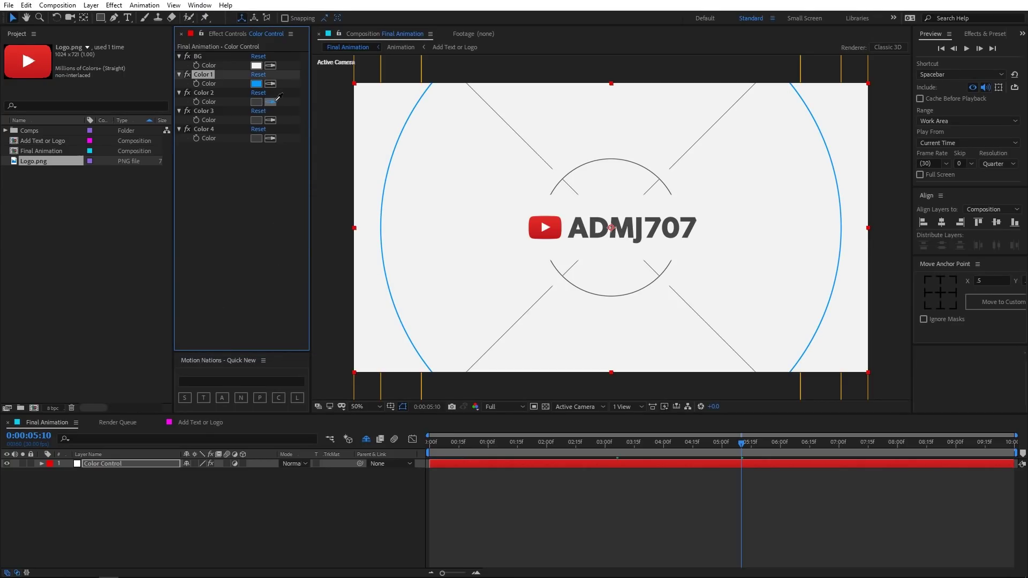
Sample the logo red into Color 2 and set Colors 3 and 4 to teal 009570
{"action": "left_click", "coordinate": [545, 225]}
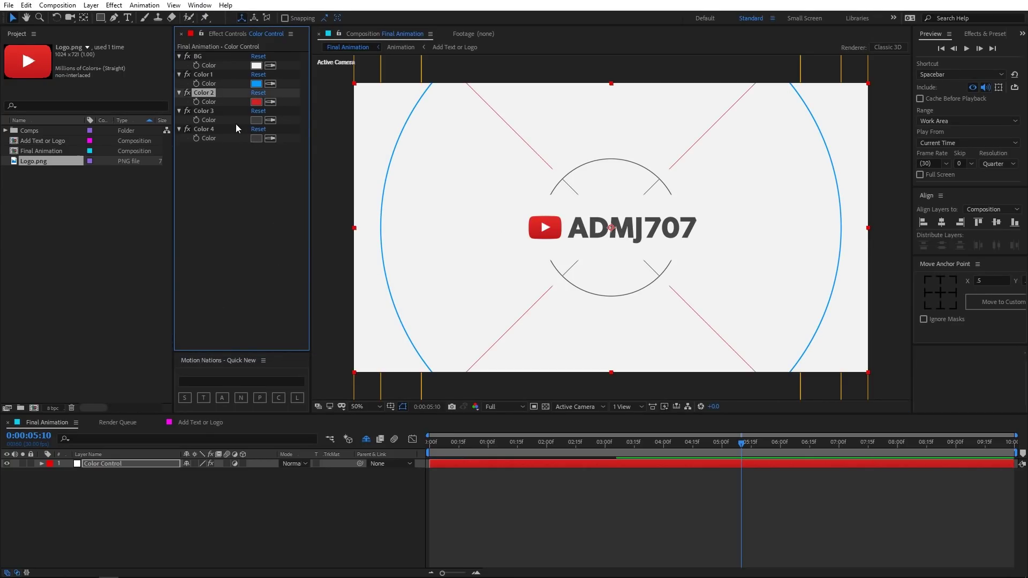
{"action": "left_click", "coordinate": [257, 120]}
{"action": "left_click", "coordinate": [210, 307]}
{"action": "left_click", "coordinate": [202, 215]}
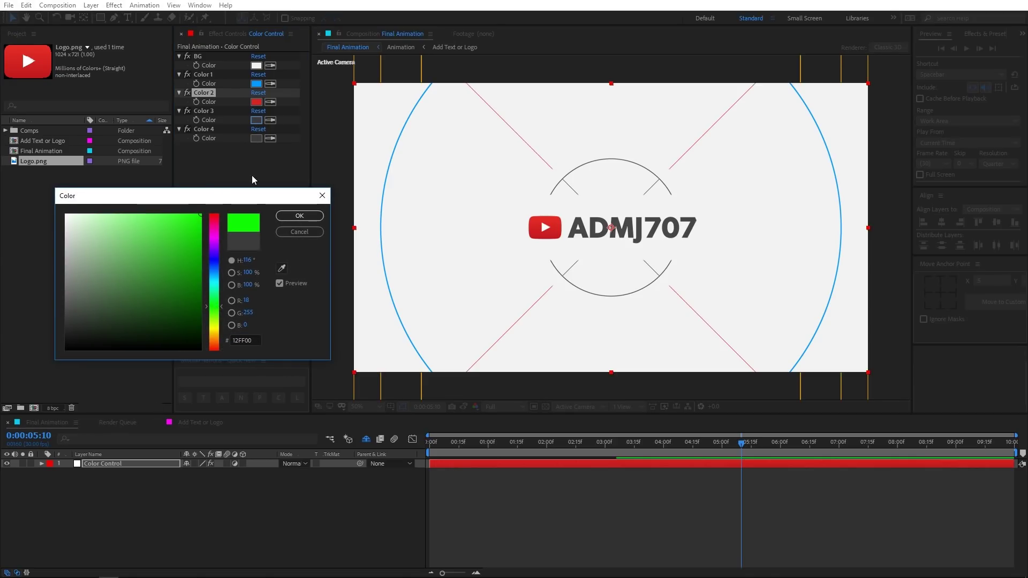
{"action": "left_click", "coordinate": [300, 215]}
{"action": "left_click", "coordinate": [256, 138]}
{"action": "left_click", "coordinate": [200, 270]}
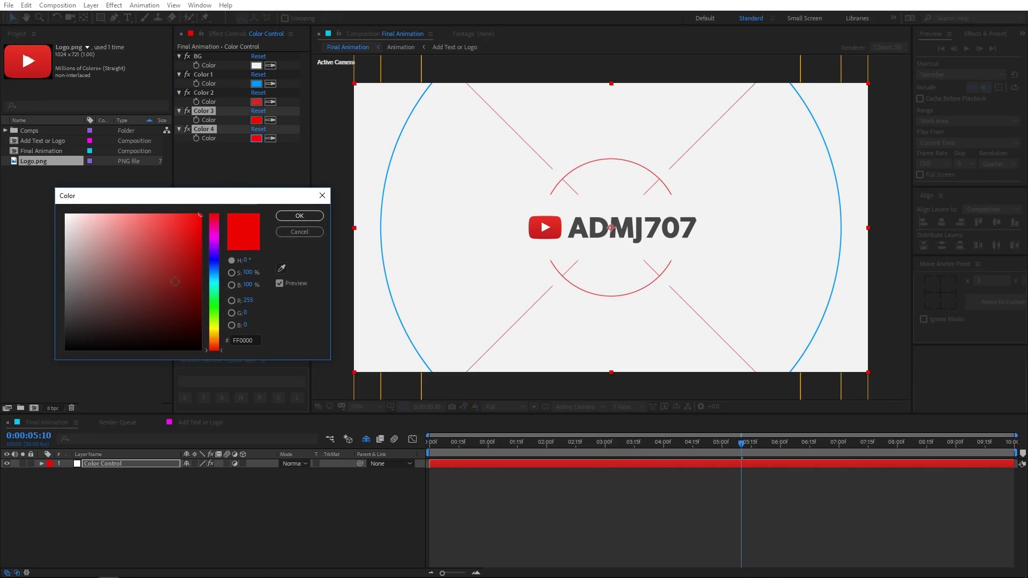
{"action": "left_click", "coordinate": [216, 288]}
{"action": "left_click", "coordinate": [299, 216]}
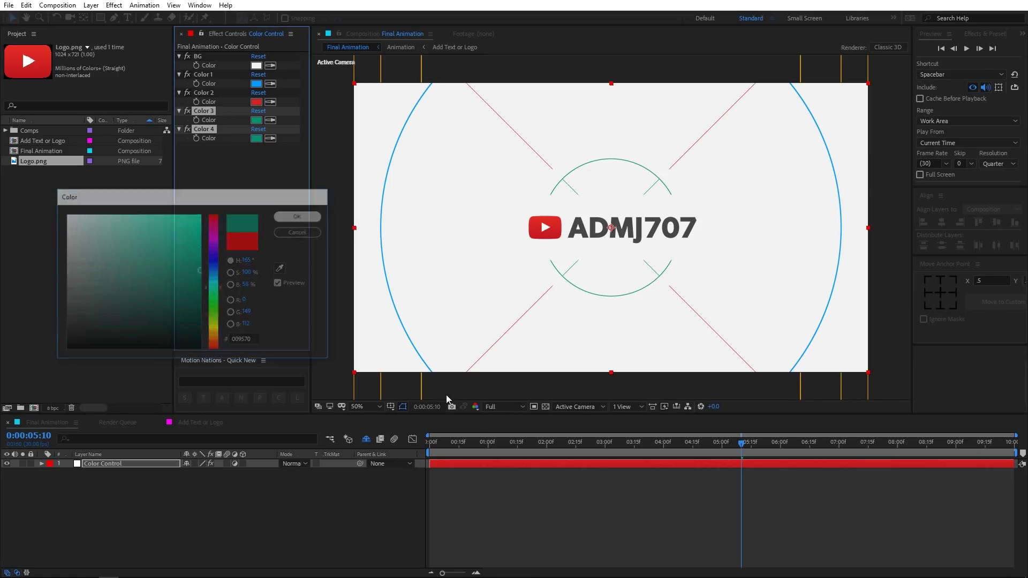
Scrub the timeline to preview the recoloured logo reveal
{"action": "left_click", "coordinate": [496, 444]}
{"action": "left_click_drag", "start_coordinate": [471, 455], "coordinate": [775, 456]}
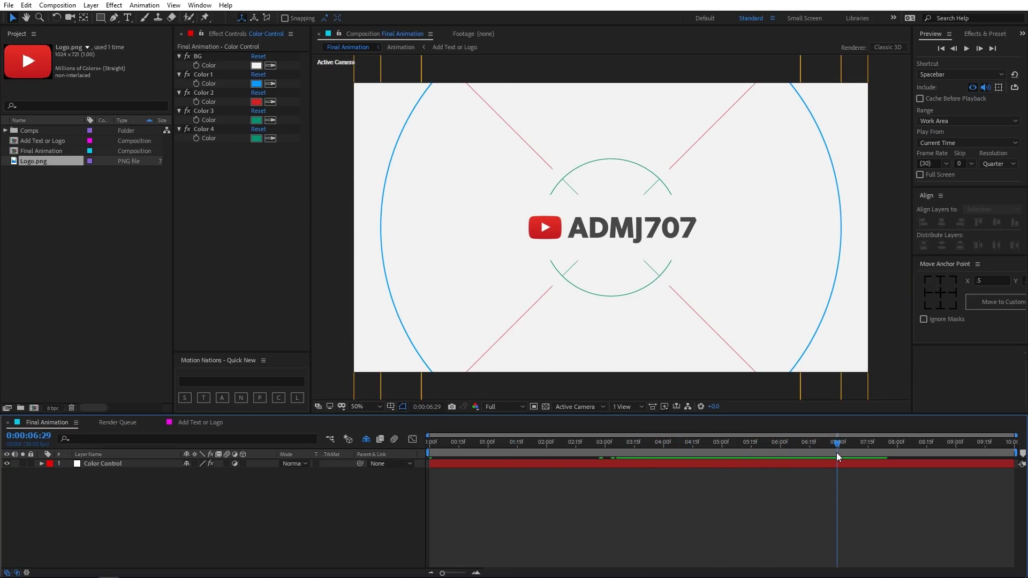
{"action": "left_click_drag", "start_coordinate": [838, 456], "coordinate": [441, 455]}
{"action": "left_click_drag", "start_coordinate": [602, 457], "coordinate": [735, 452]}
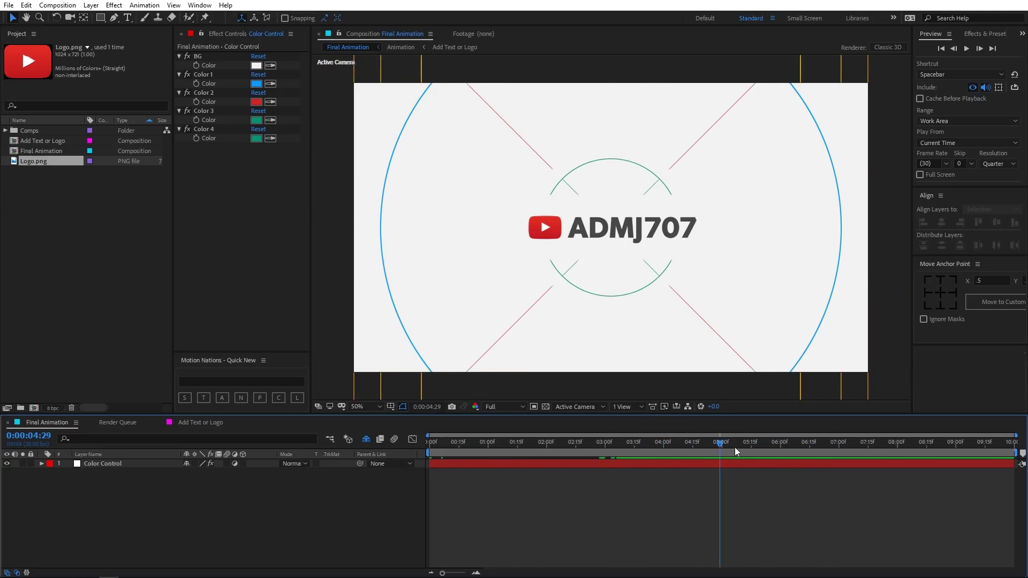
{"action": "left_click_drag", "start_coordinate": [876, 440], "coordinate": [880, 440]}
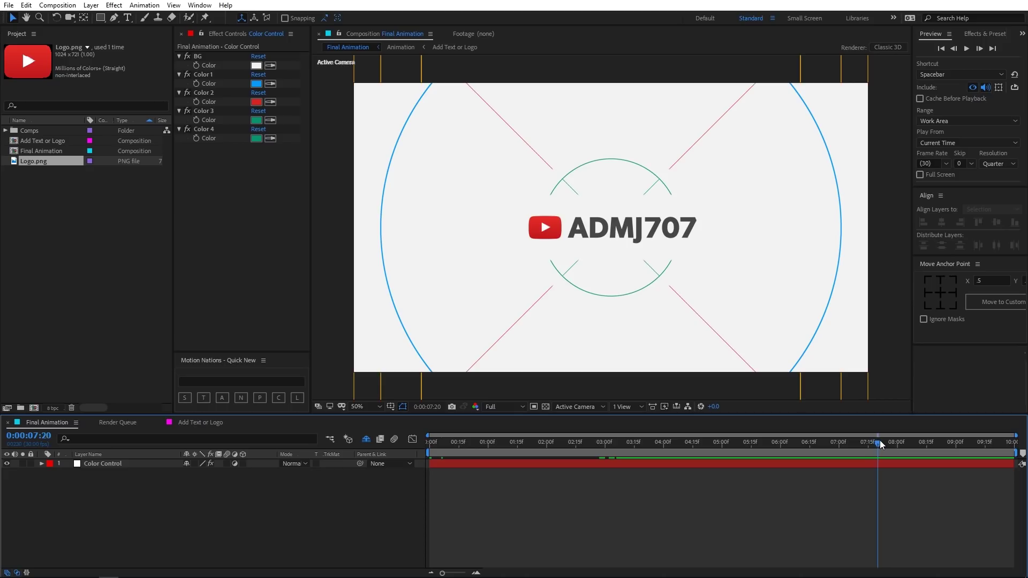